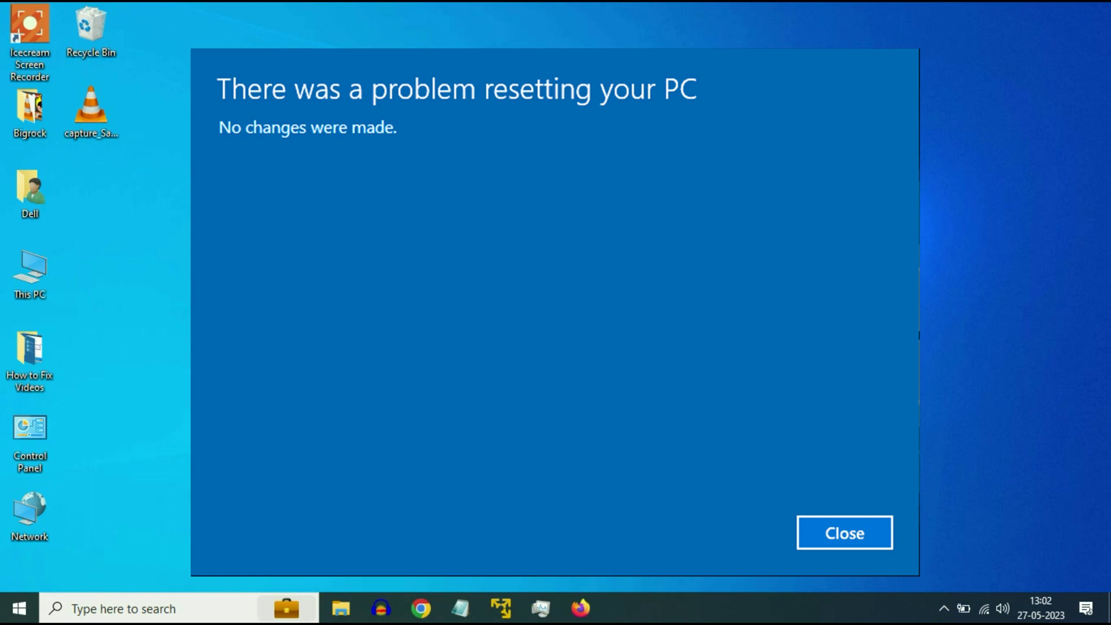
Step: Dismiss the 'There was a problem resetting your PC' error to return to the desktop
key("Return")
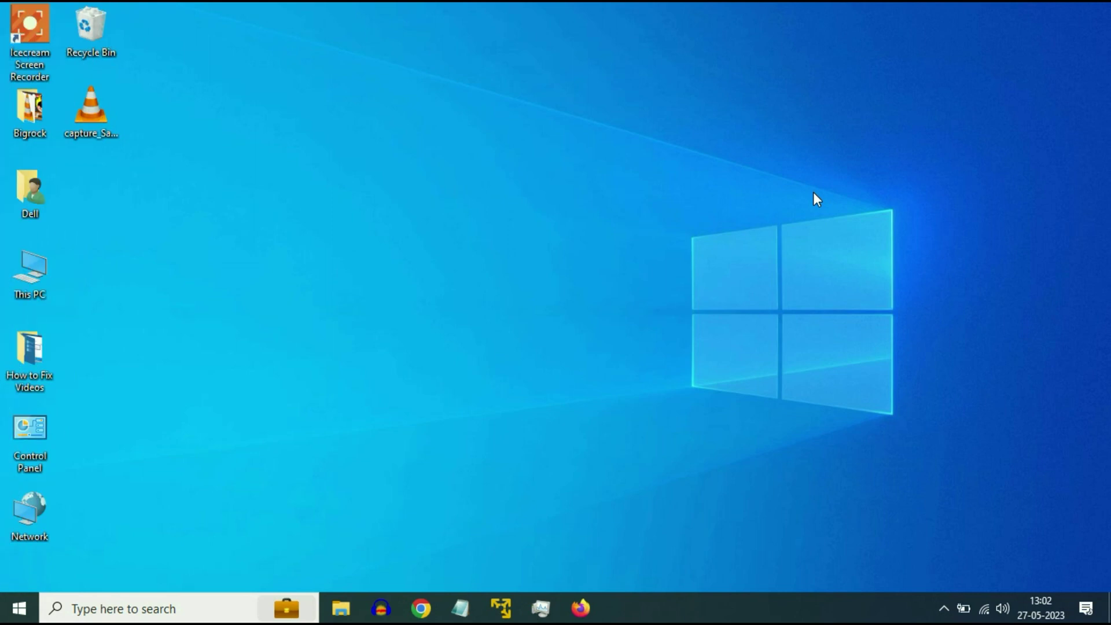
Step: Launch Command Prompt as administrator from a 'cmd' search and position its window
left_click(167, 611)
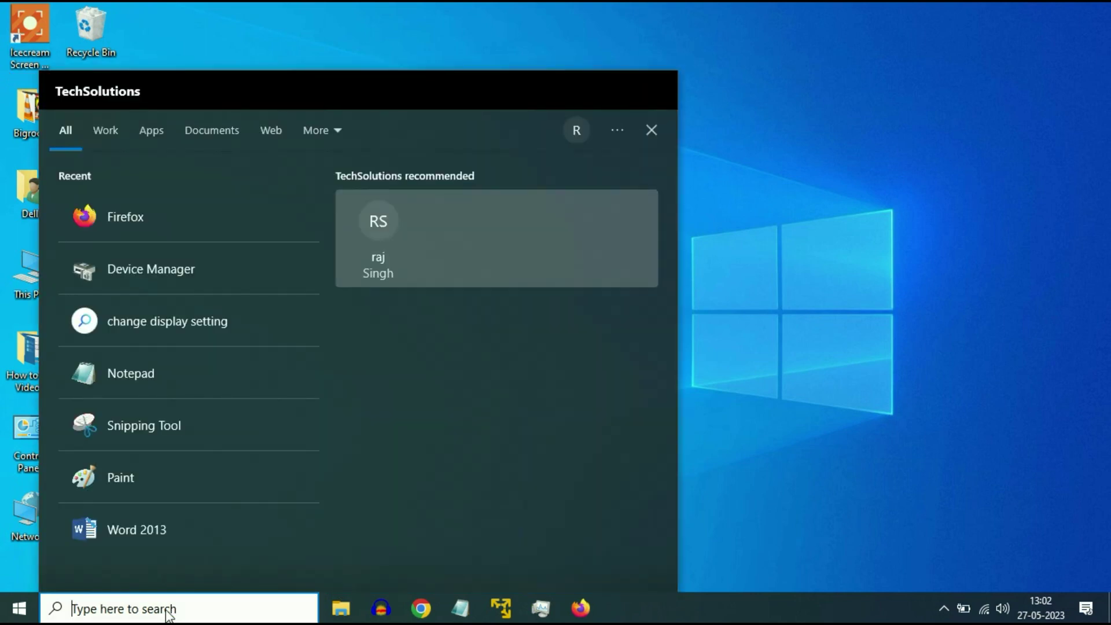
type("cmd")
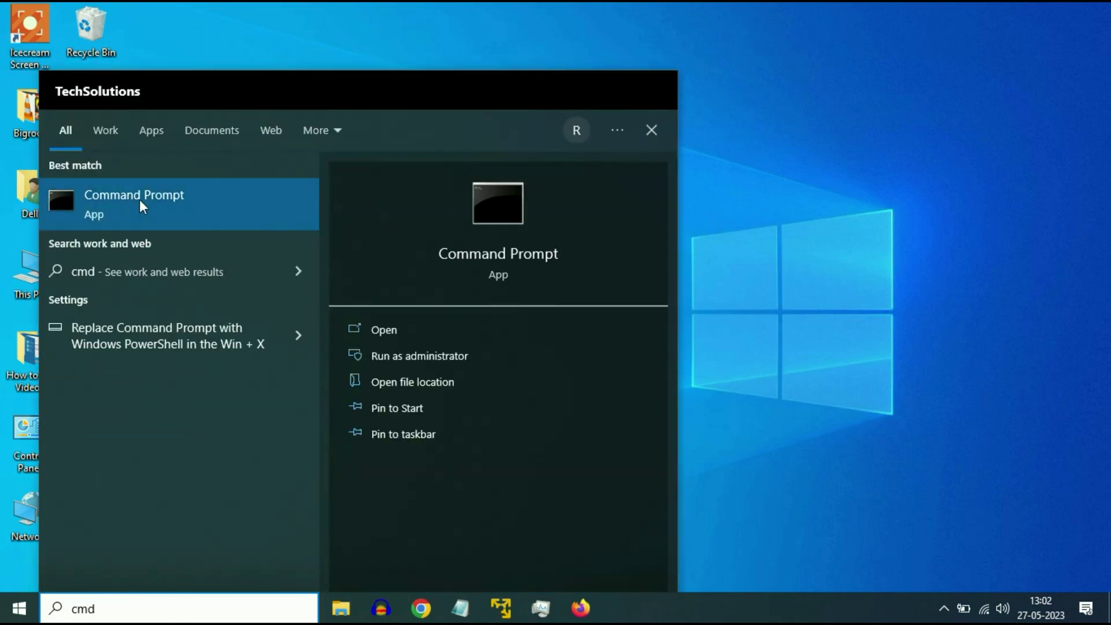
right_click(140, 199)
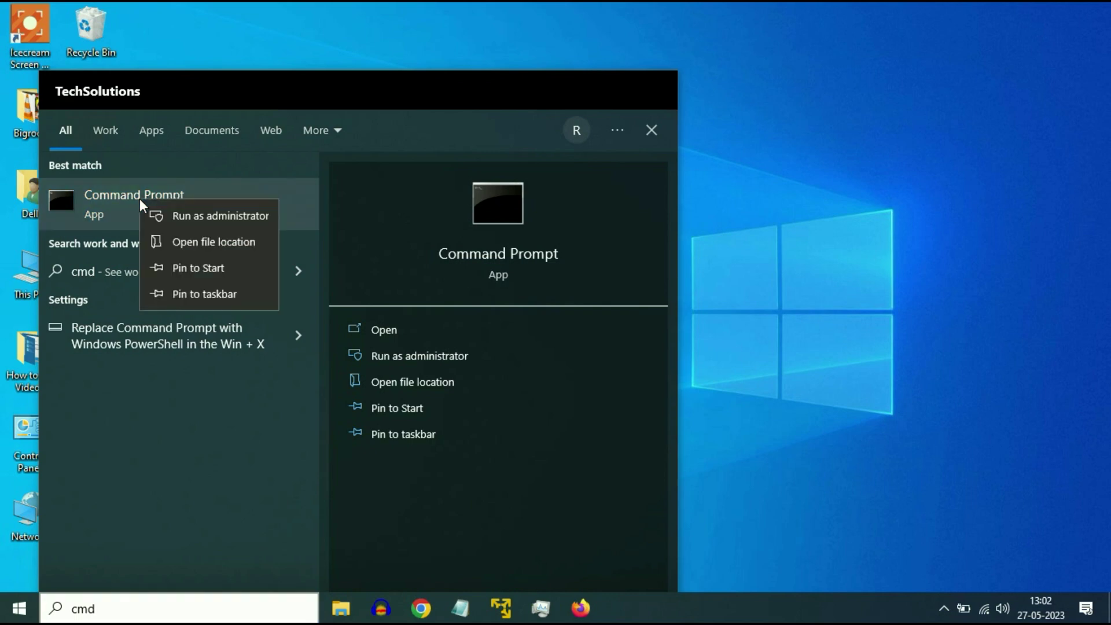
left_click(198, 222)
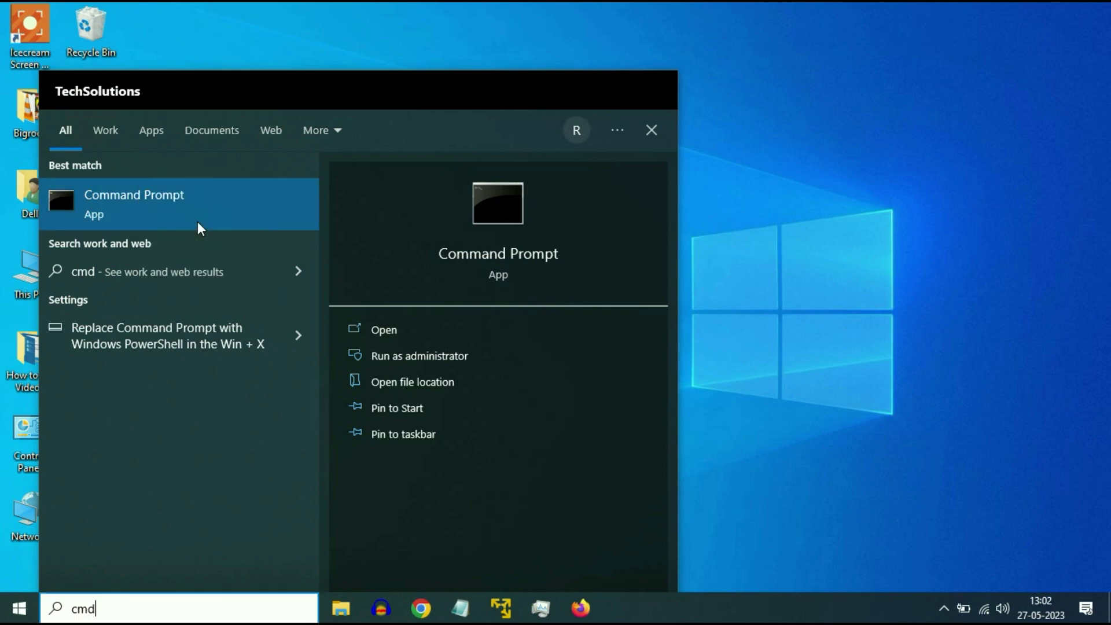
left_click(774, 276)
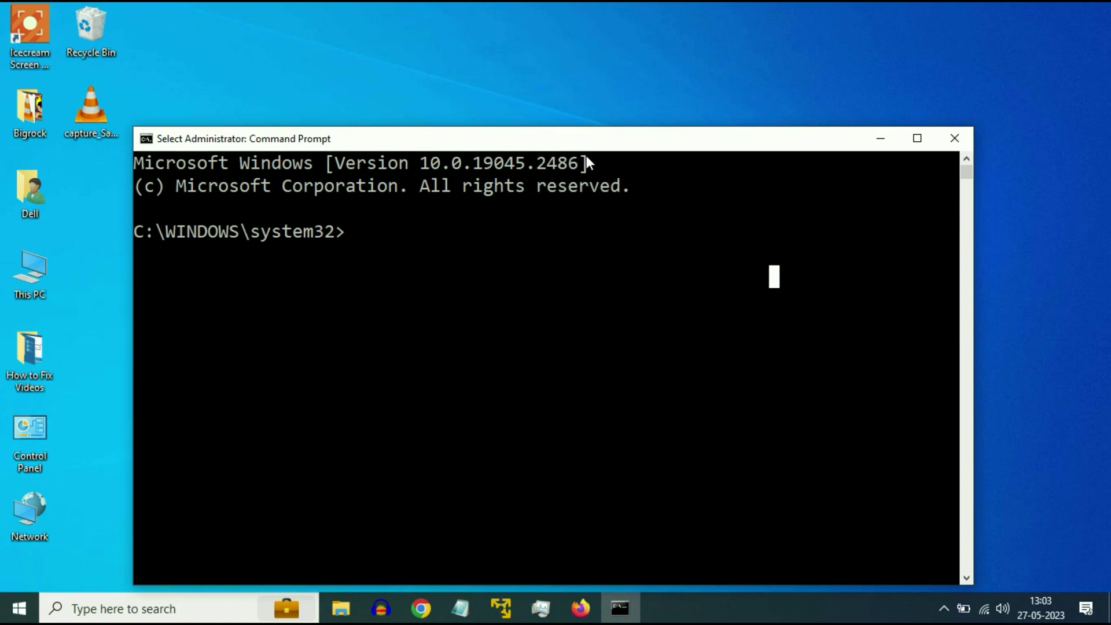
left_click_drag(597, 146, 628, 87)
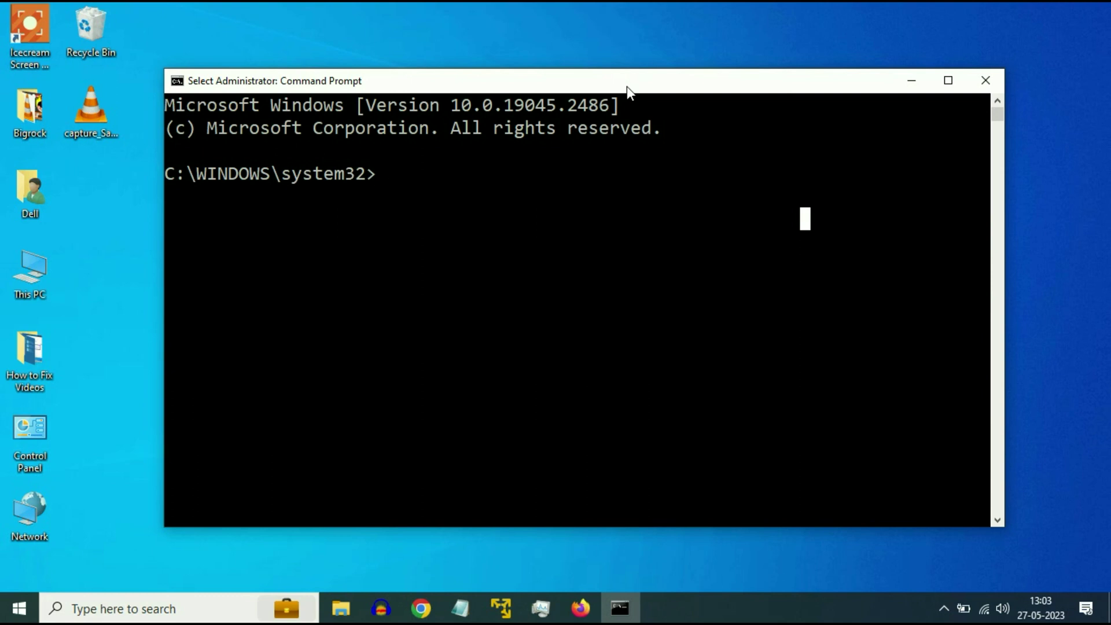
Step: Run sfc /scannow until it reports no integrity violations
type("sfc /scannow")
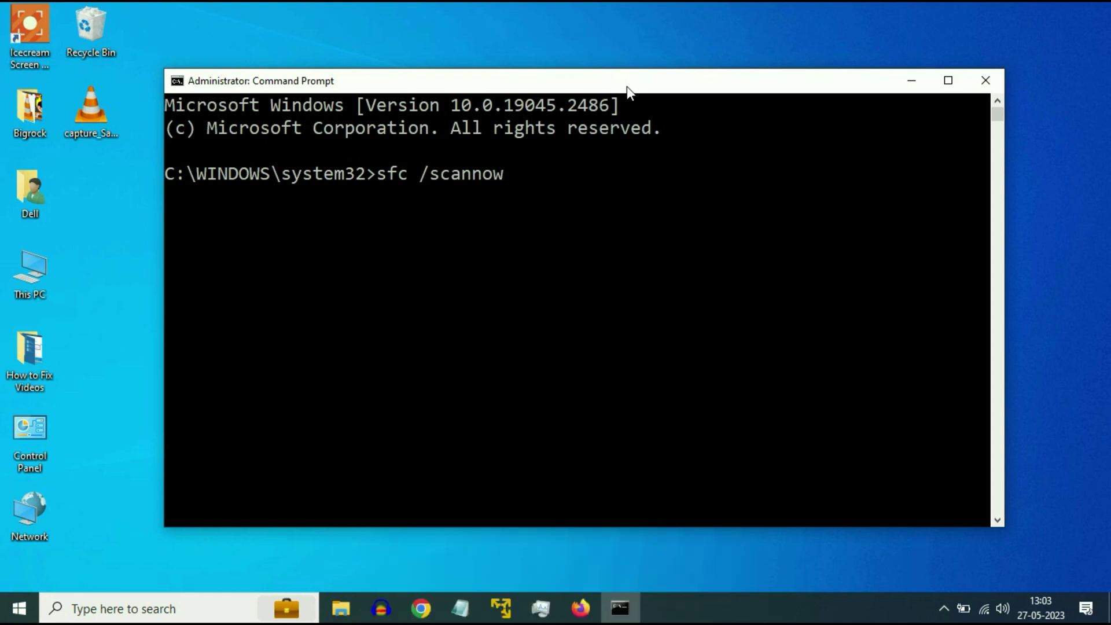
key("Return")
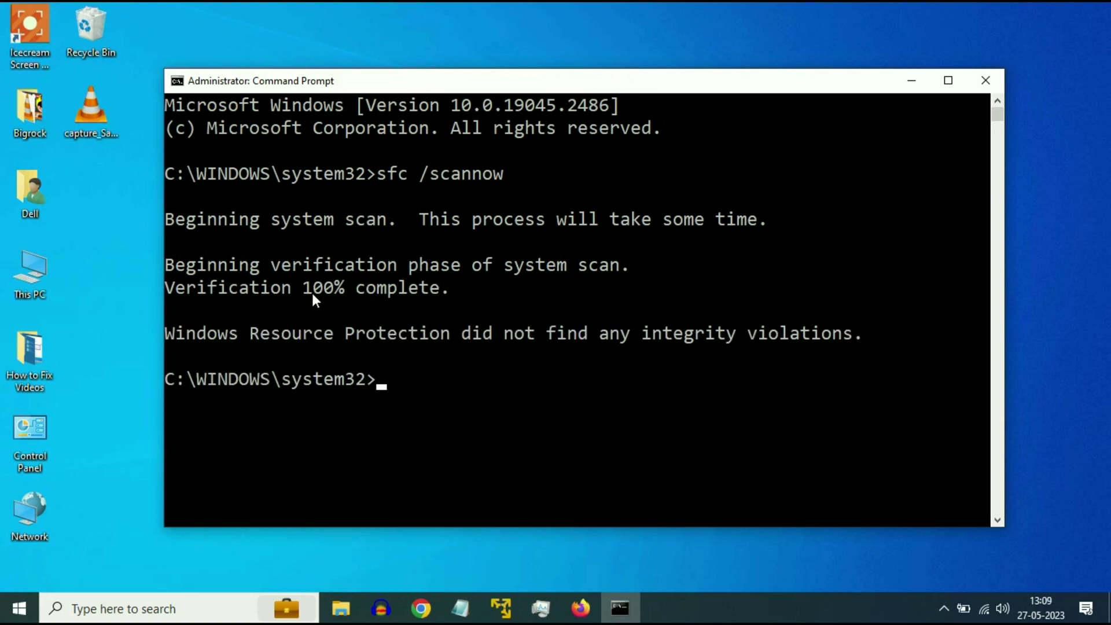
left_click_drag(569, 85, 576, 61)
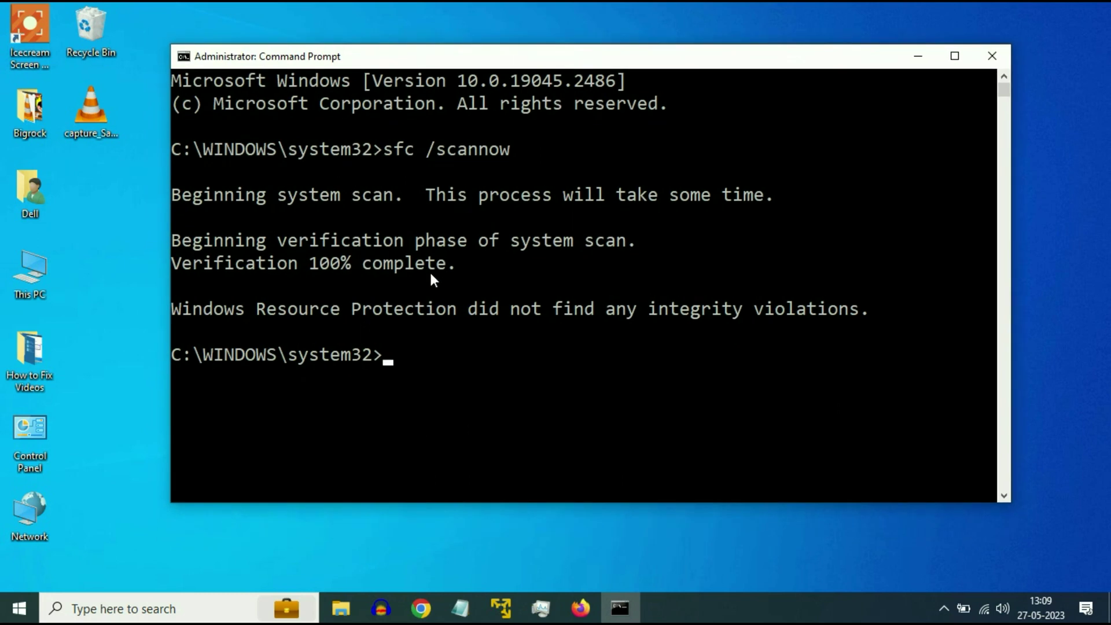
Step: Run DISM /Online /Cleanup-Image /RestoreHealth to completion, then close the console with exit
scroll(405, 277, "down", 1)
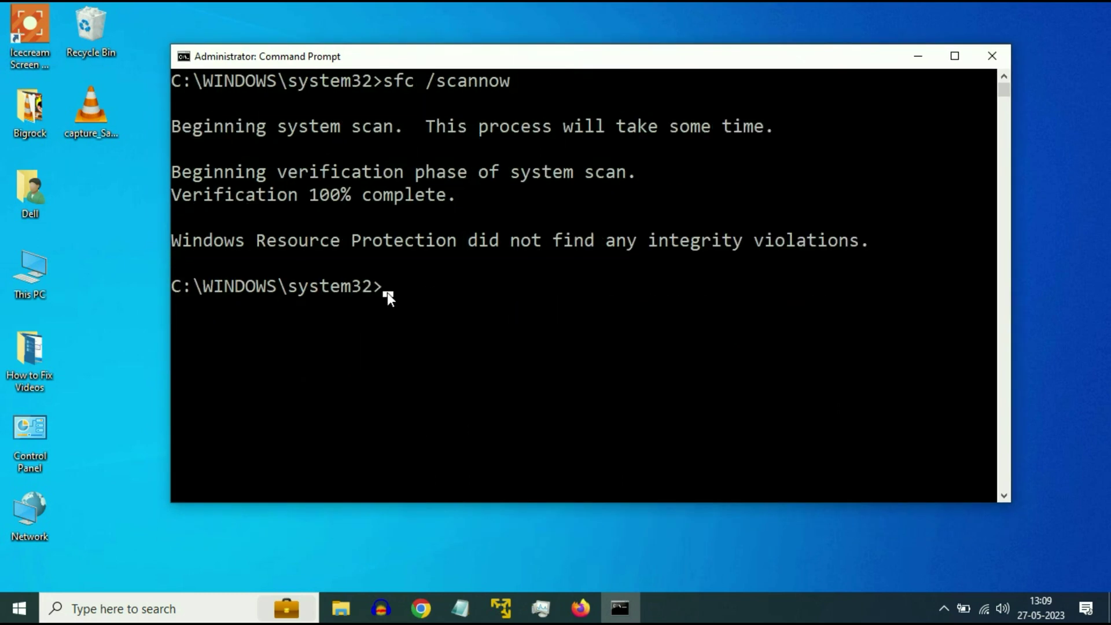
right_click(499, 379)
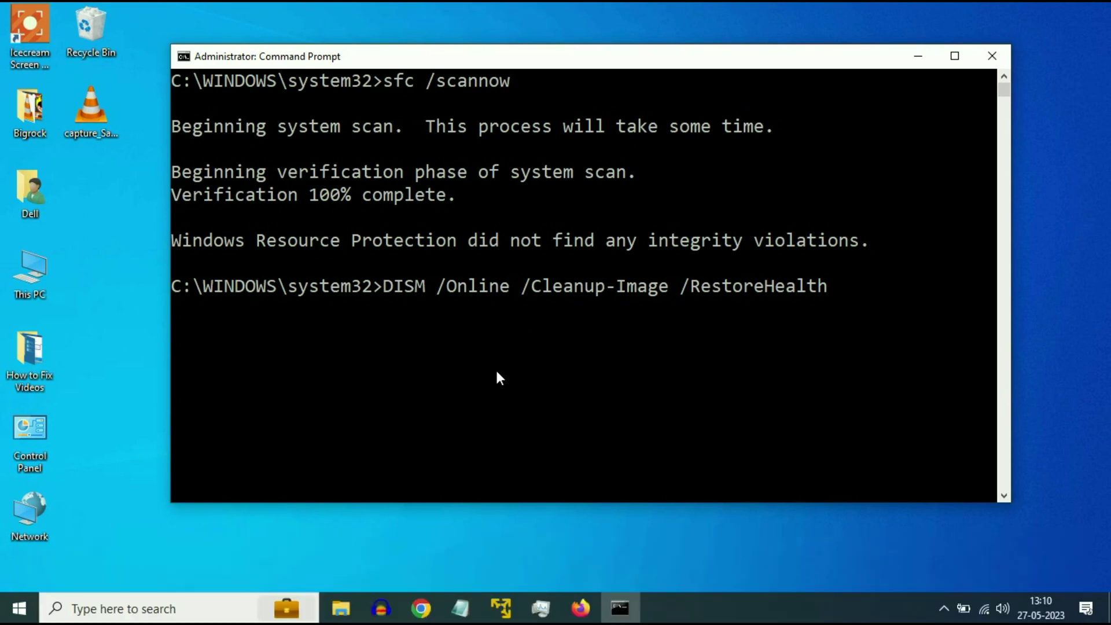
key("Return")
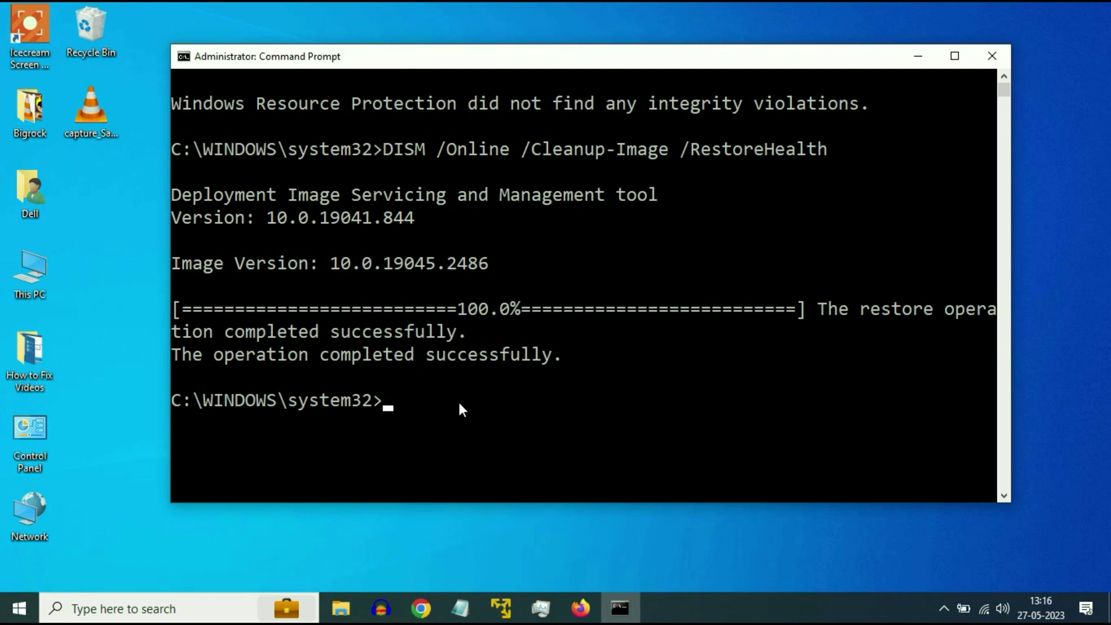
type("exit")
key("Return")
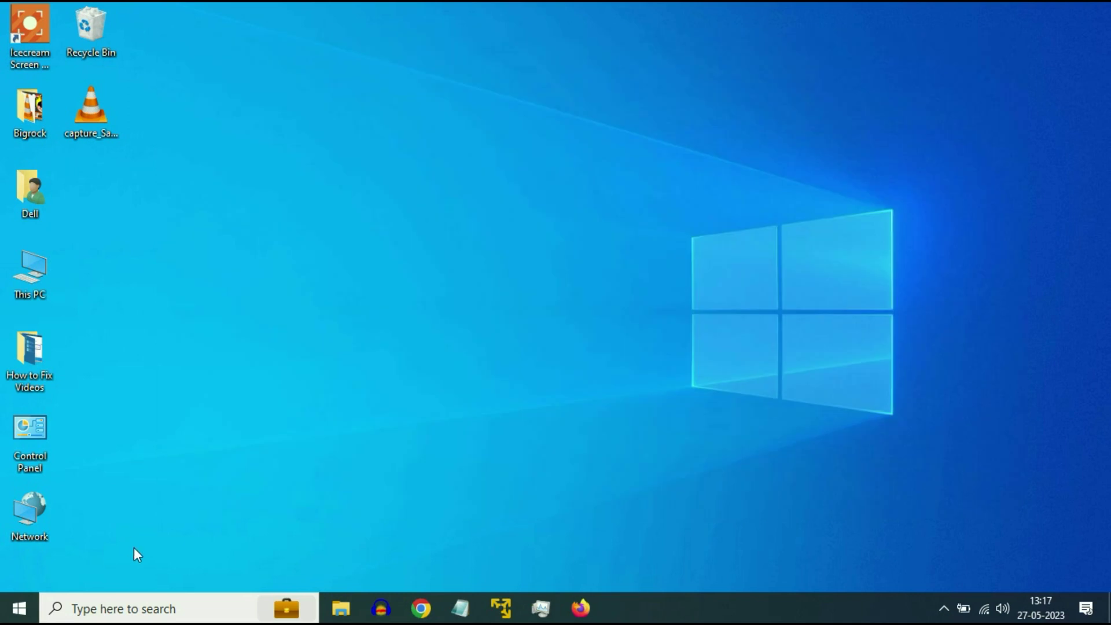
Step: Find 'reset' in search and open the Reset this PC recovery settings to restart into Advanced startup
left_click(154, 604)
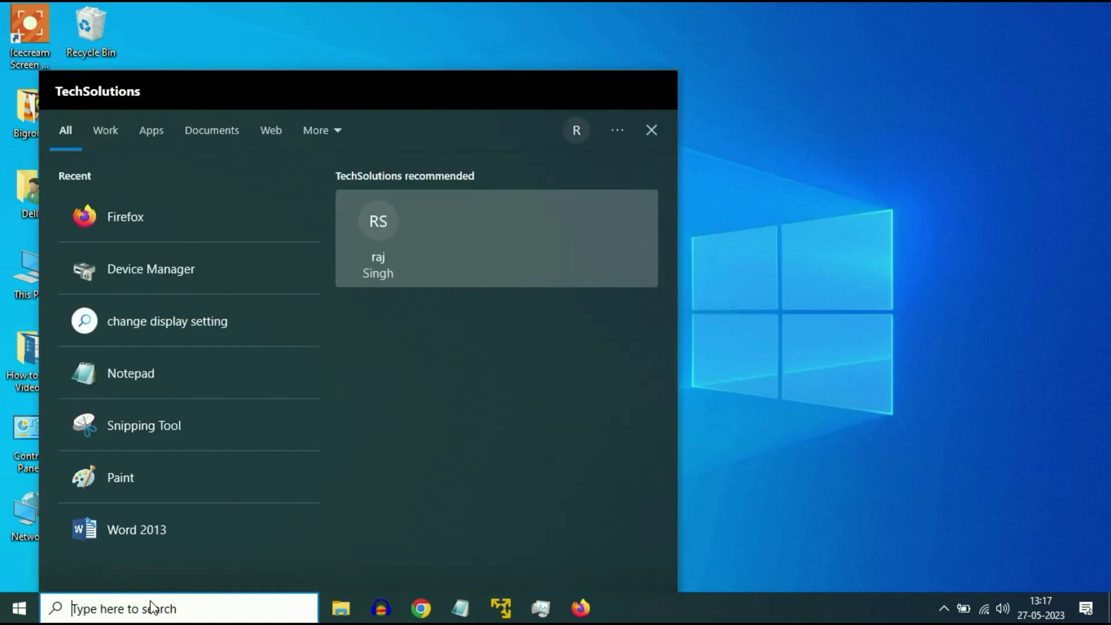
type("reset")
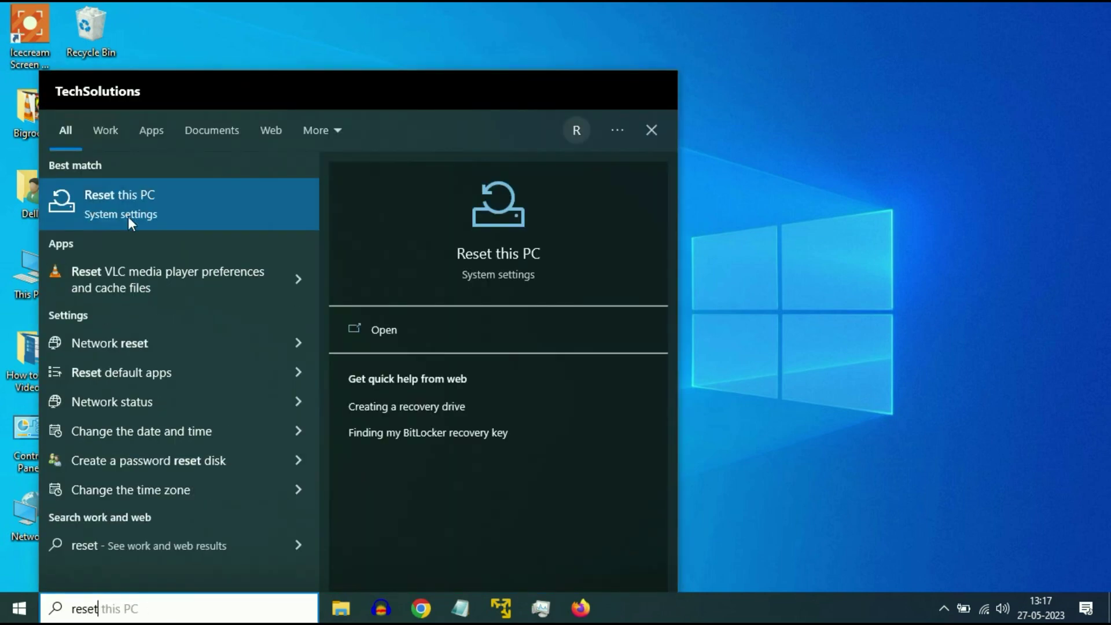
left_click(126, 211)
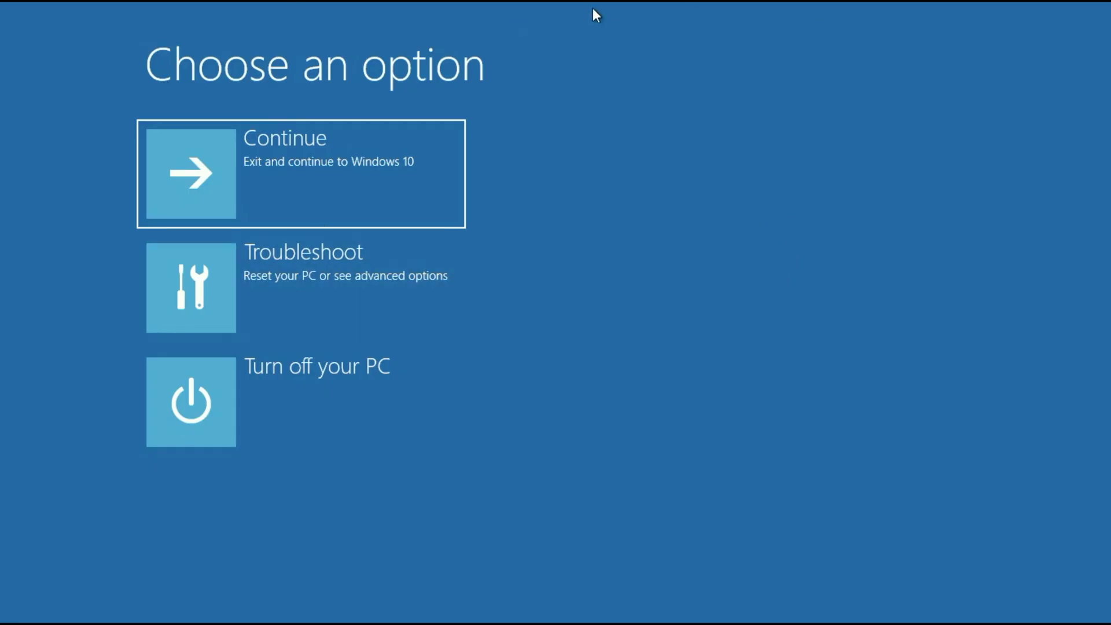
Step: Open System Restore via Troubleshoot > Advanced options, continuing as the account with no password
left_click(321, 252)
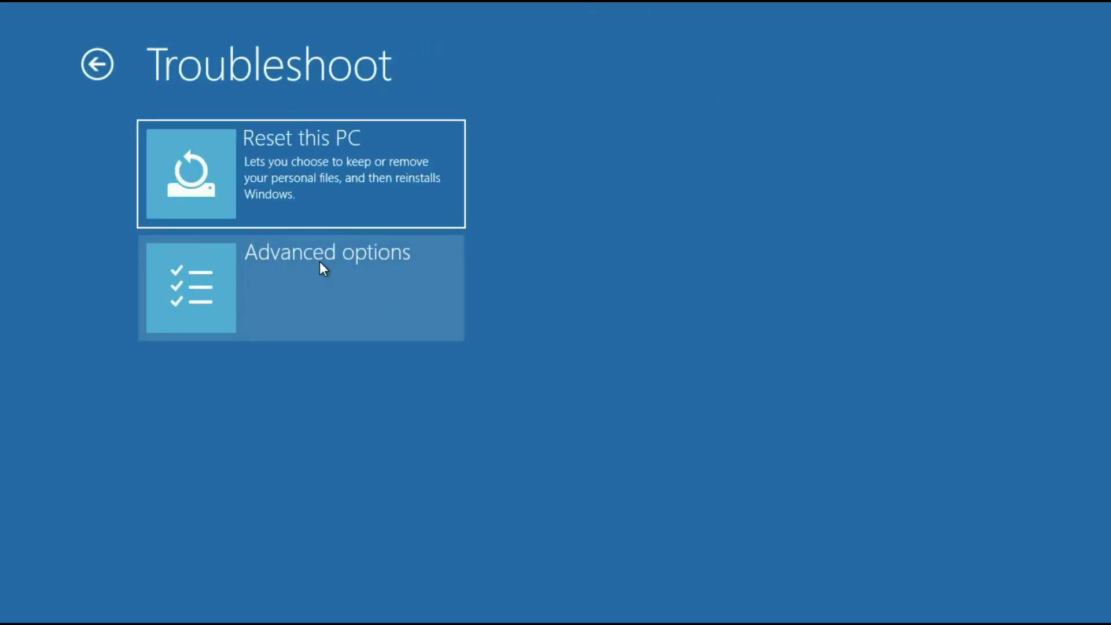
left_click(322, 266)
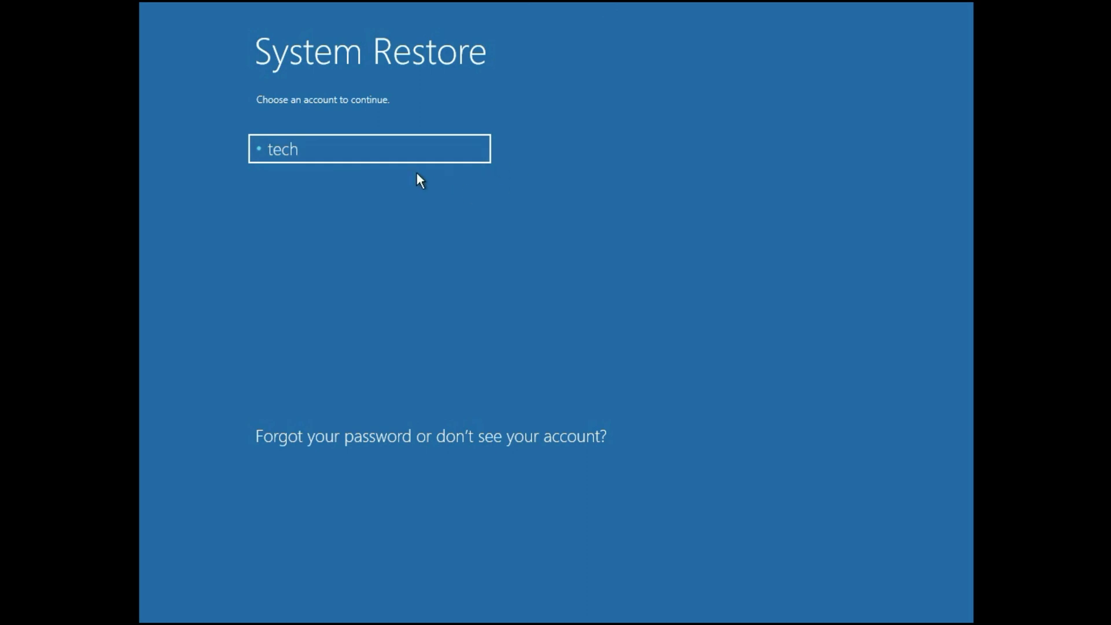
left_click(322, 152)
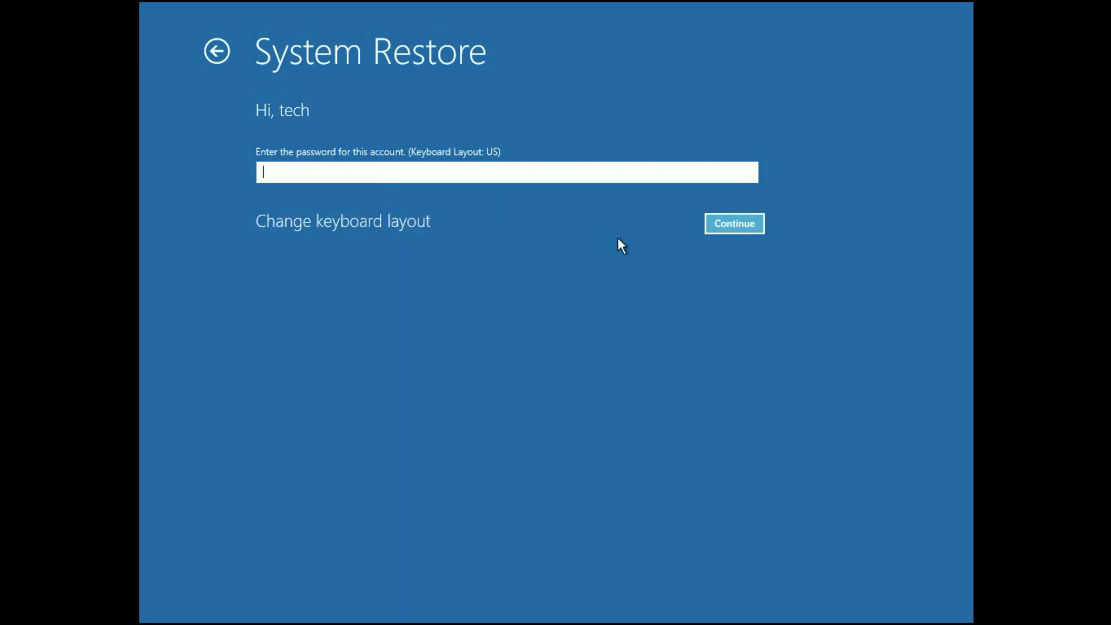
left_click(741, 227)
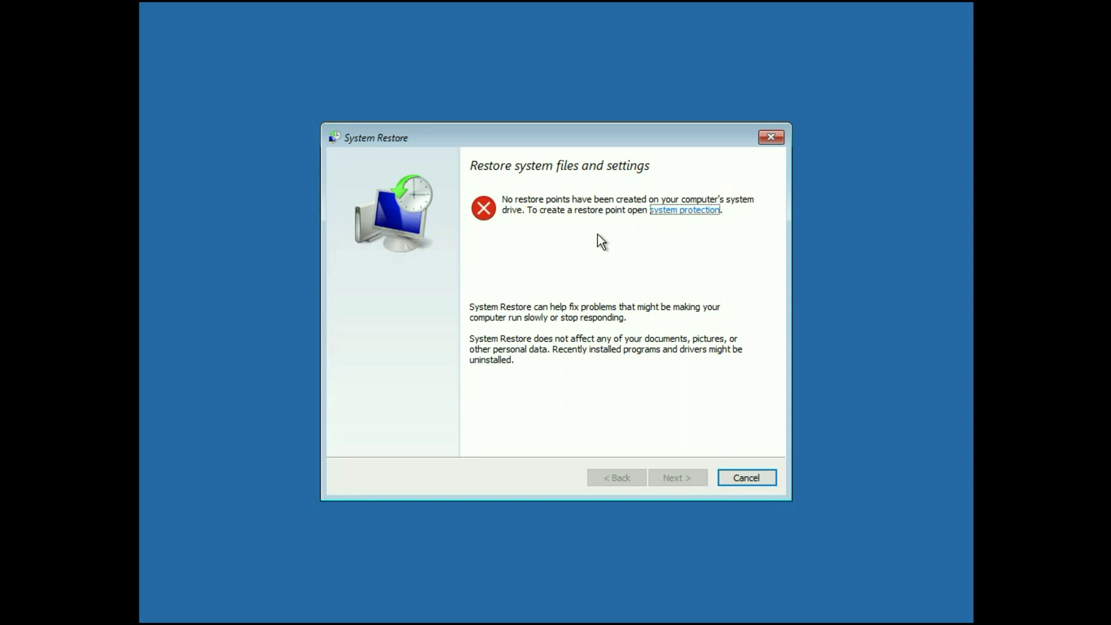
Step: Cancel System Restore and open the recovery Command Prompt under Troubleshoot > Advanced options
left_click(746, 476)
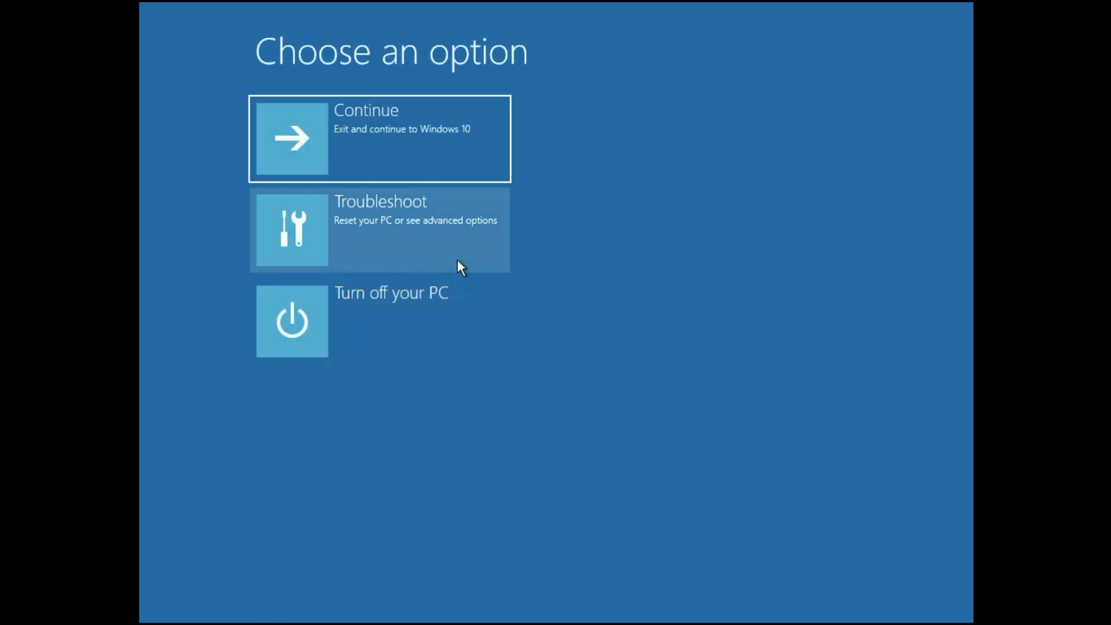
left_click(453, 234)
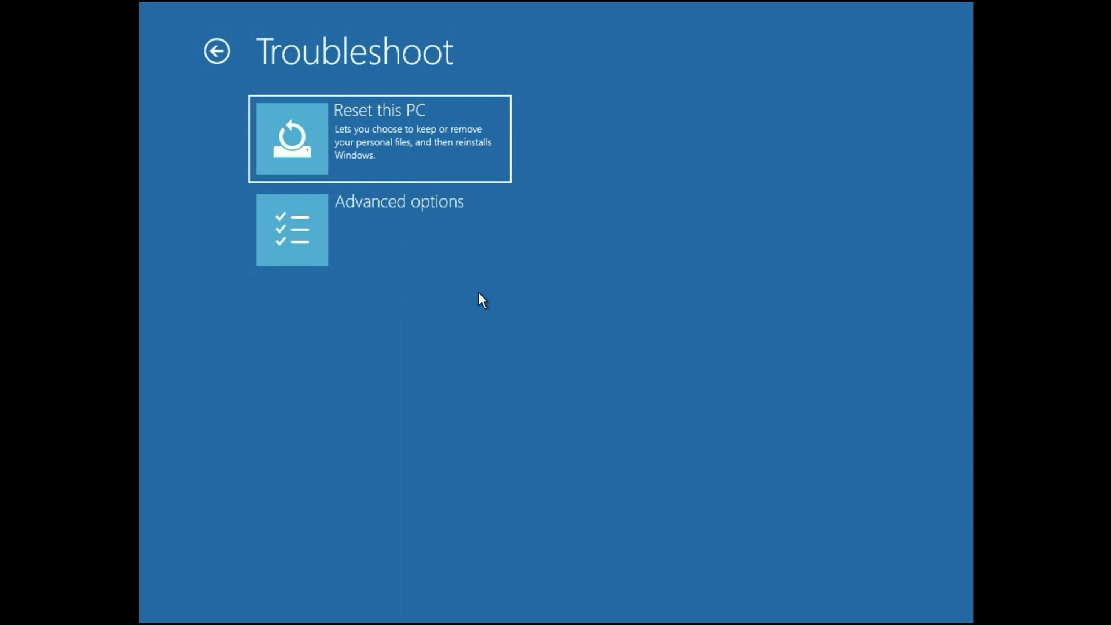
left_click(437, 239)
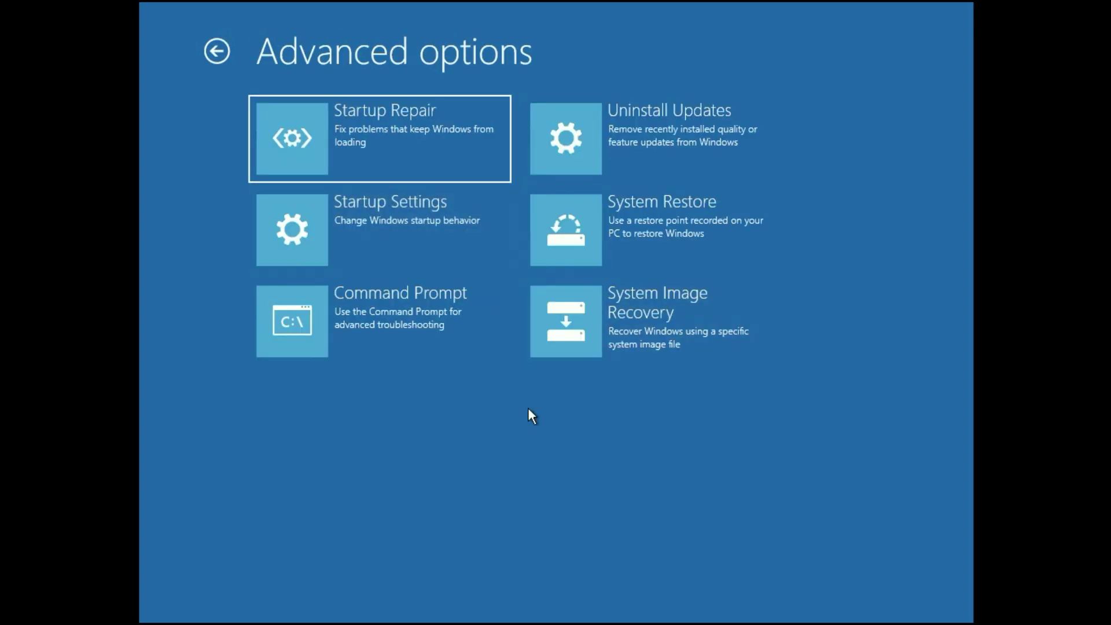
left_click(391, 327)
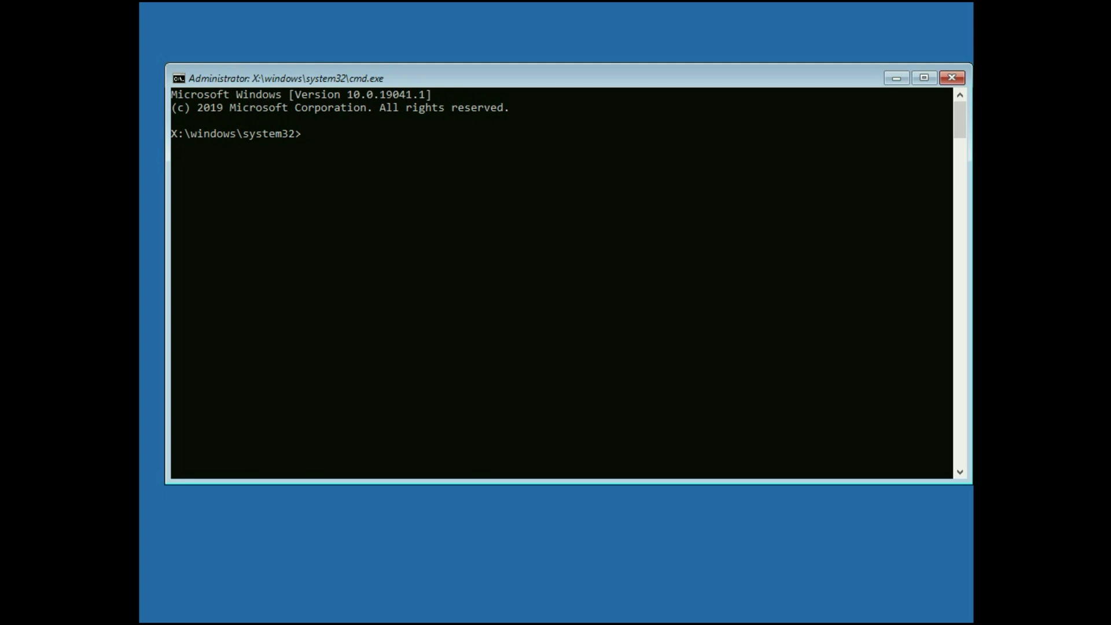
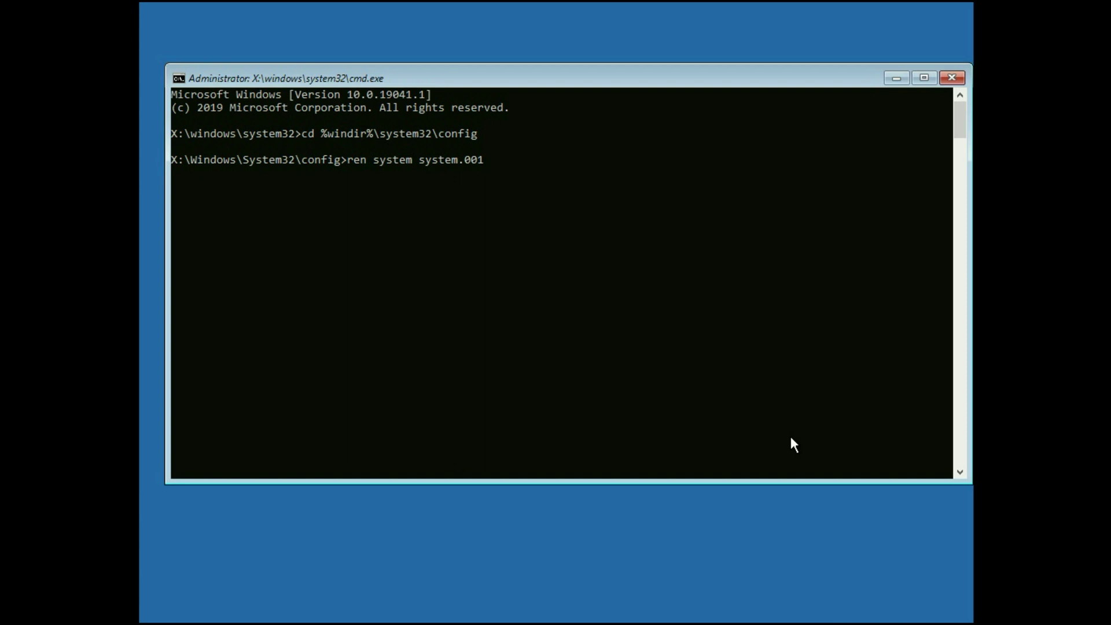
Step: Rename the system hive to system.001, try renaming software to software.001 (in use), then exit Command Prompt
key("Return")
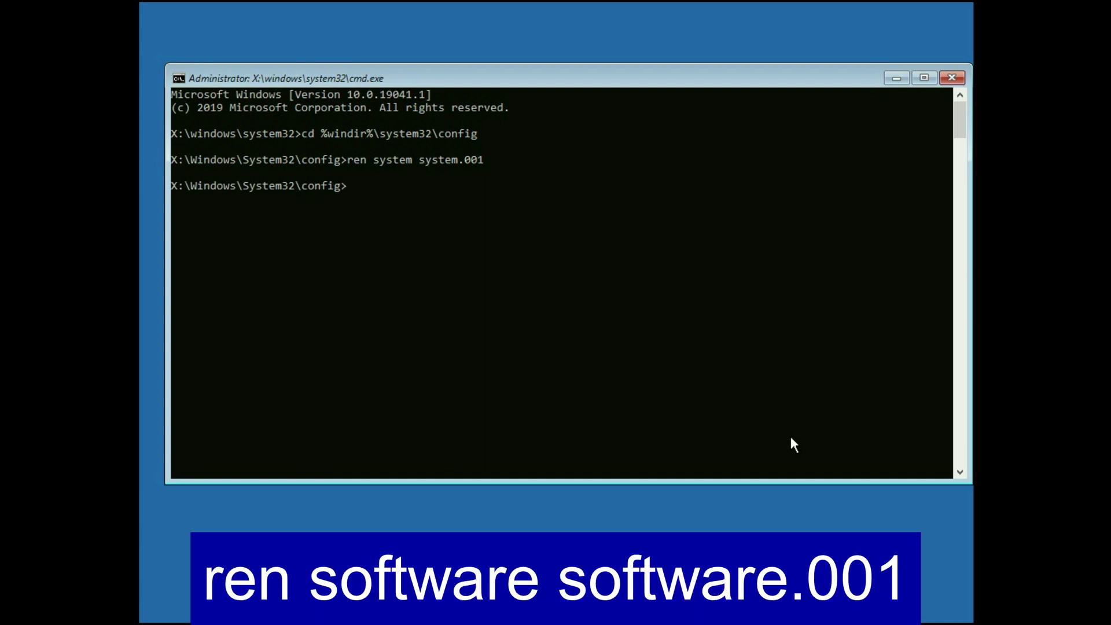
type("ren software software.001")
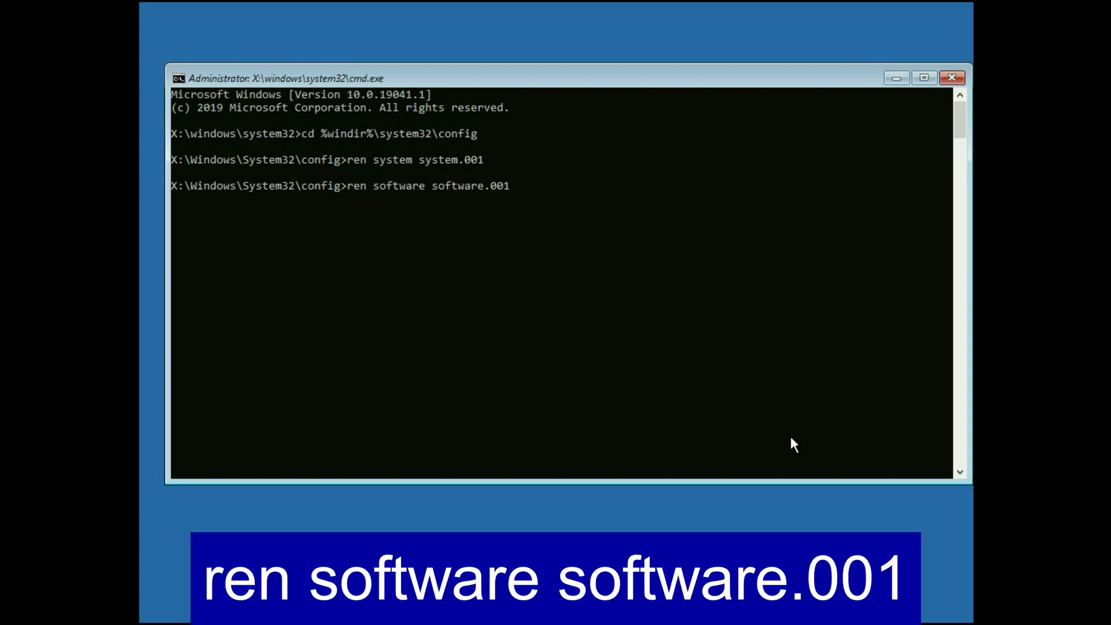
key("Return")
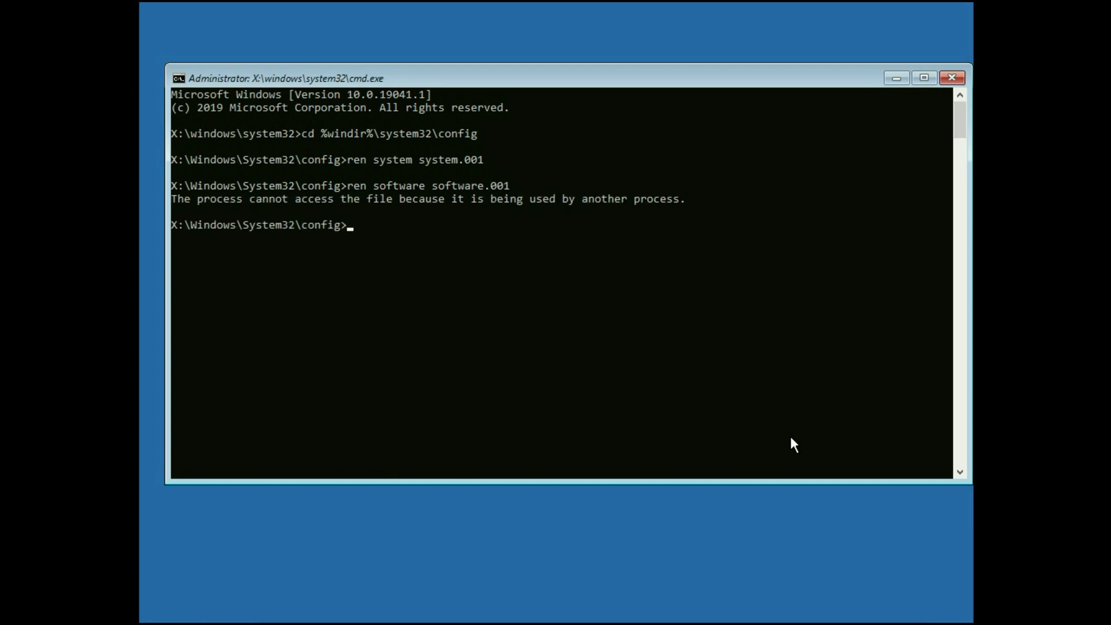
type("exi")
type("exit")
key("Return")
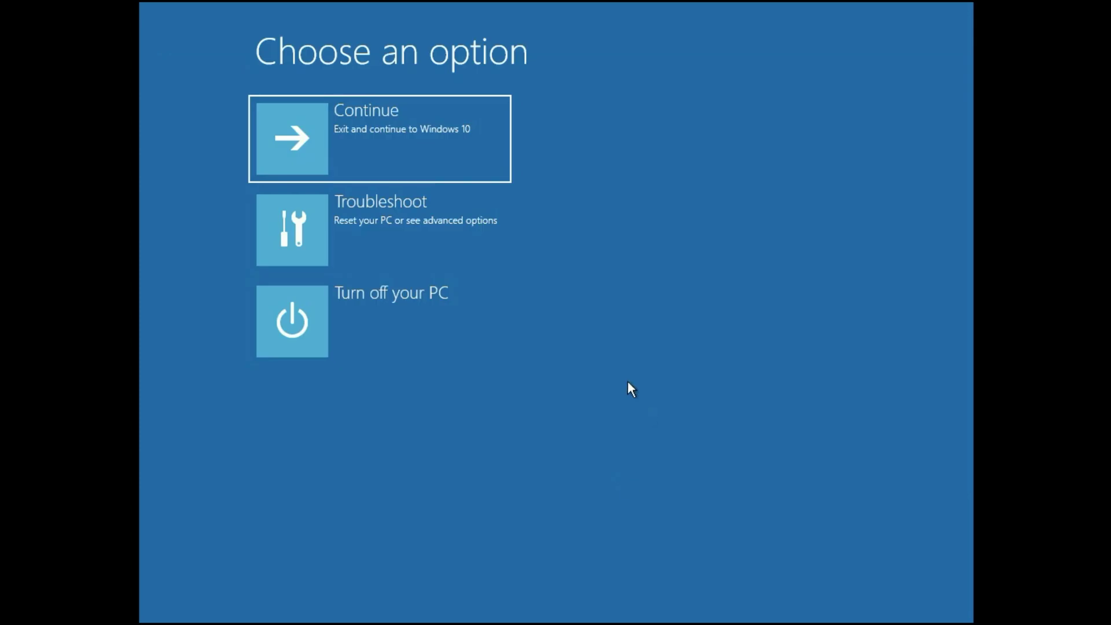
Step: Start Troubleshoot > Reset this PC with Keep my files and Local reinstall
left_click(426, 240)
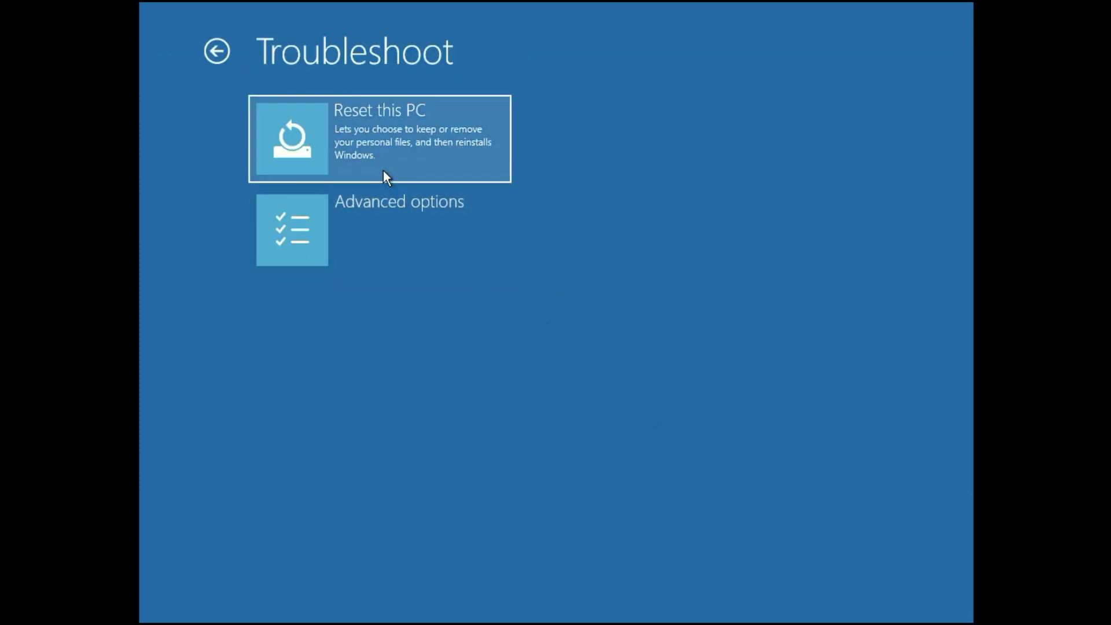
left_click(382, 155)
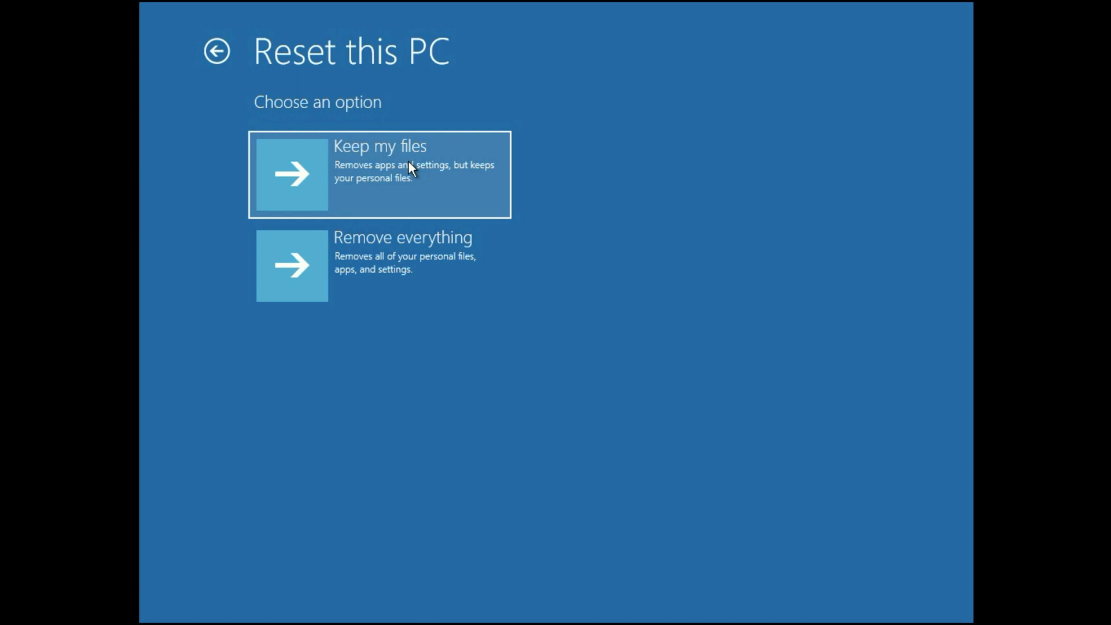
left_click(411, 177)
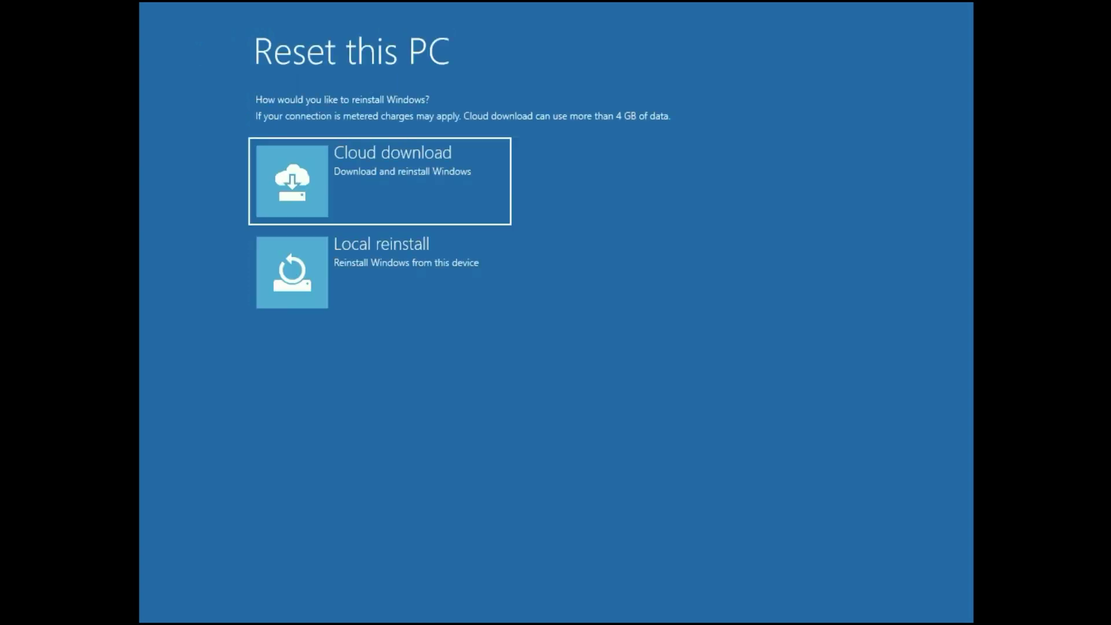
left_click(403, 263)
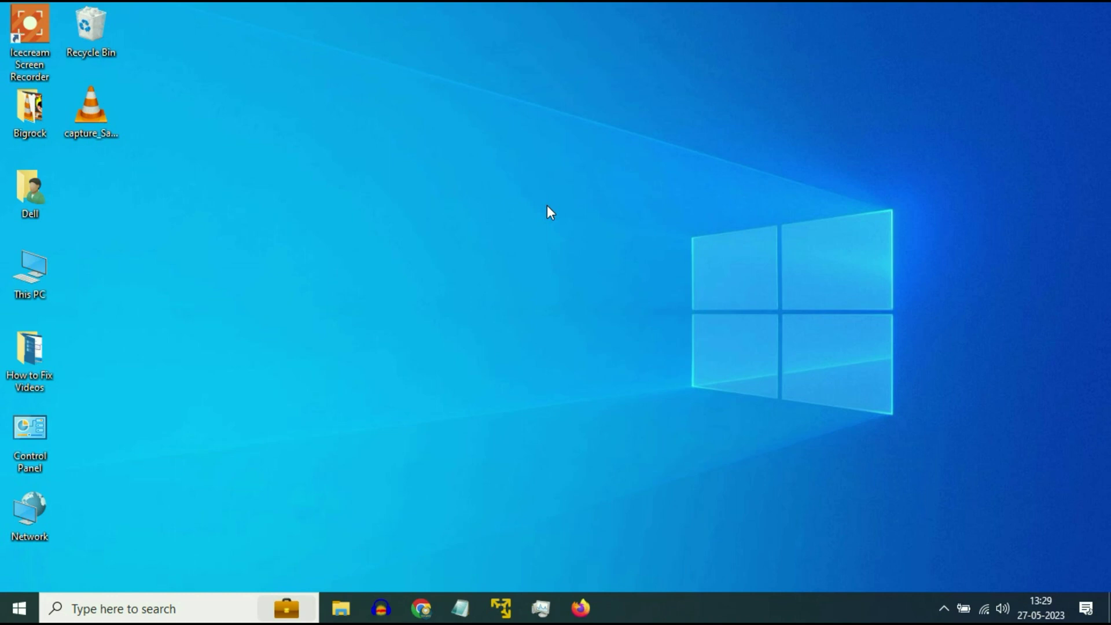
Step: Search Google for 'windows 10' in Chrome
left_click(422, 608)
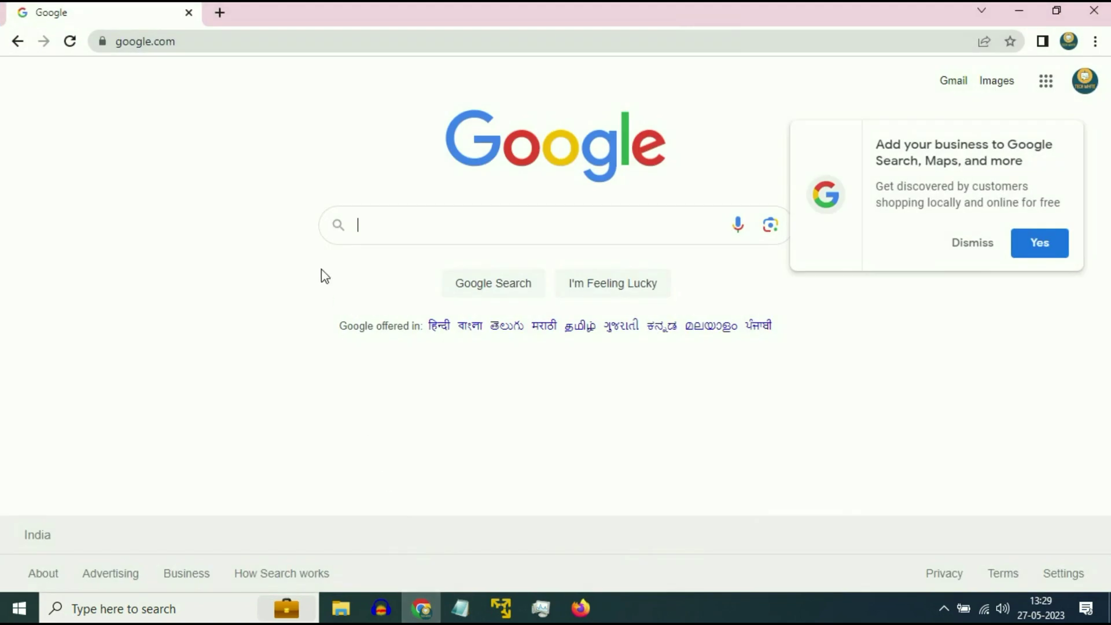
left_click(386, 225)
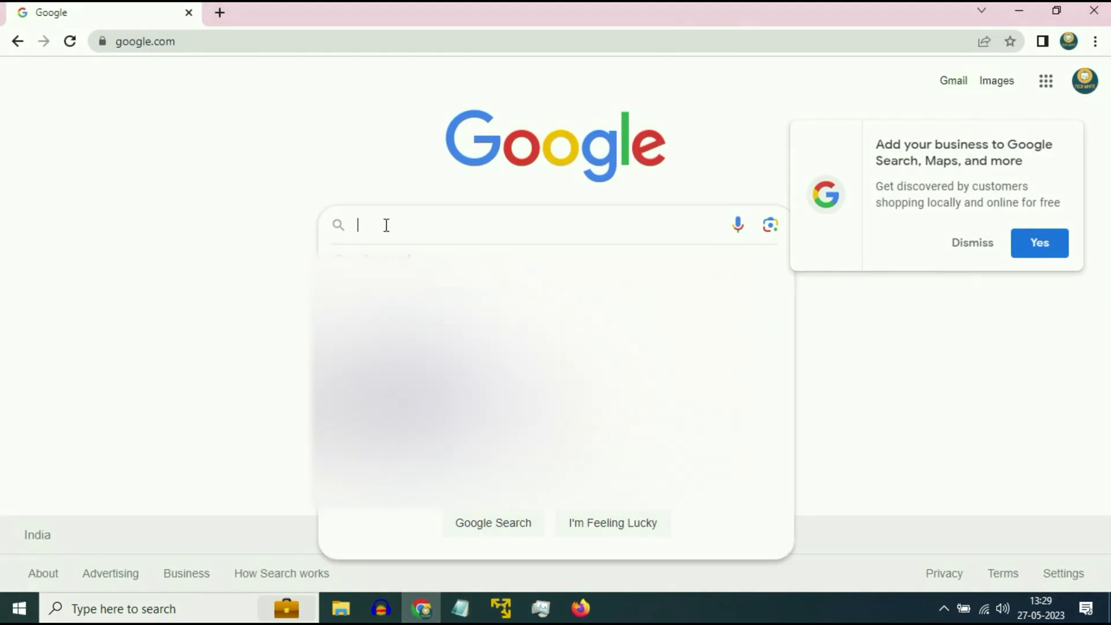
type("windows 10")
key("Return")
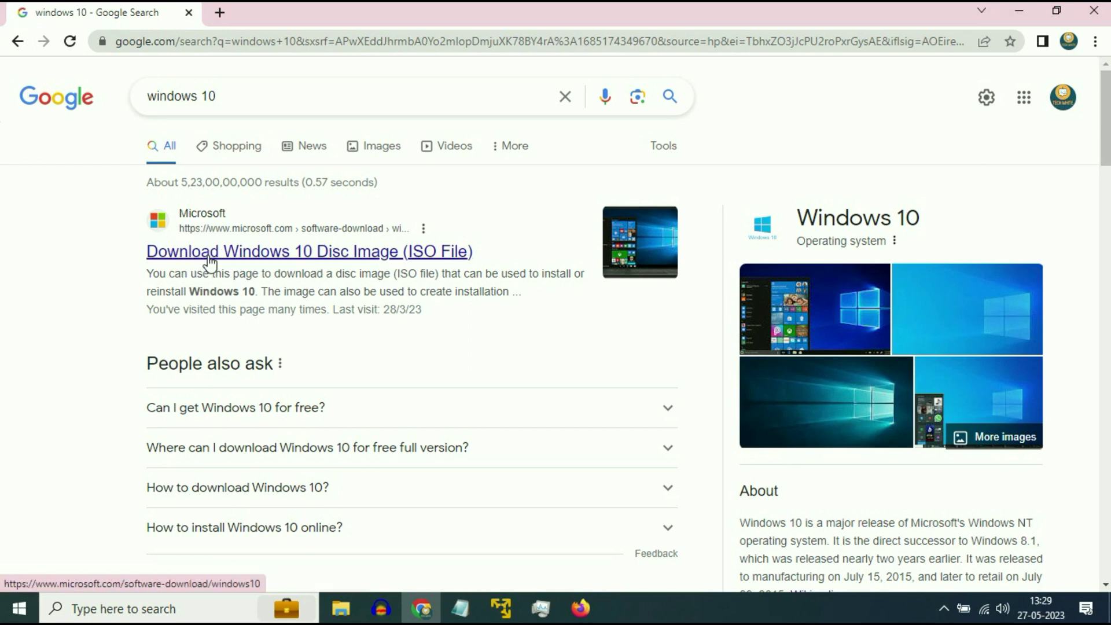
Step: On Microsoft's Download Windows 10 page, download the Media Creation Tool
left_click(322, 250)
scroll(308, 211, "down", 4)
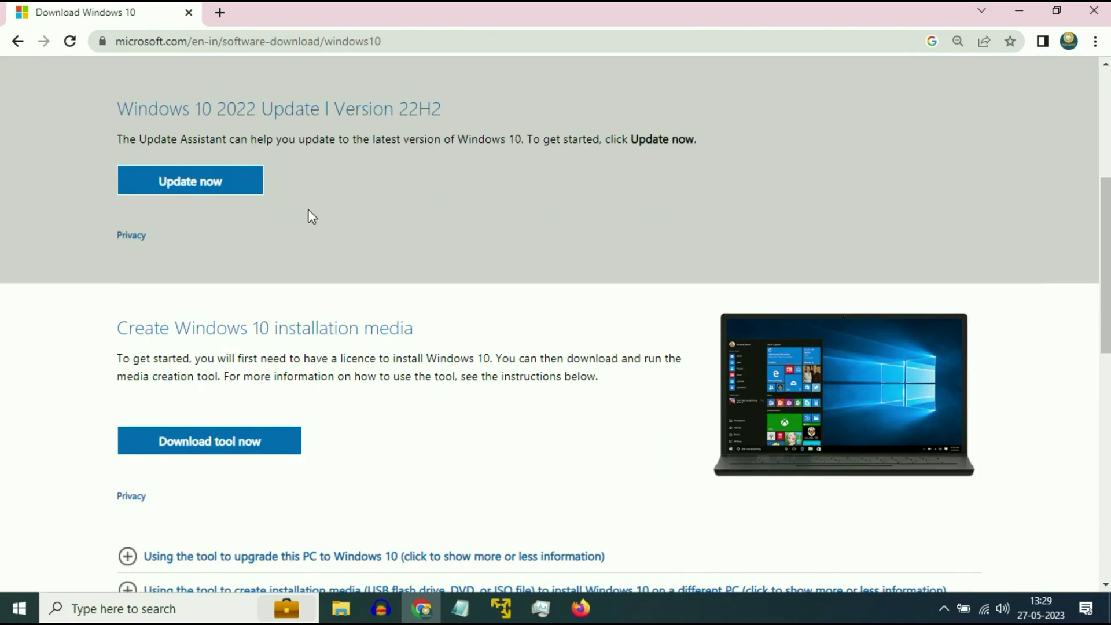
scroll(306, 239, "down", 1)
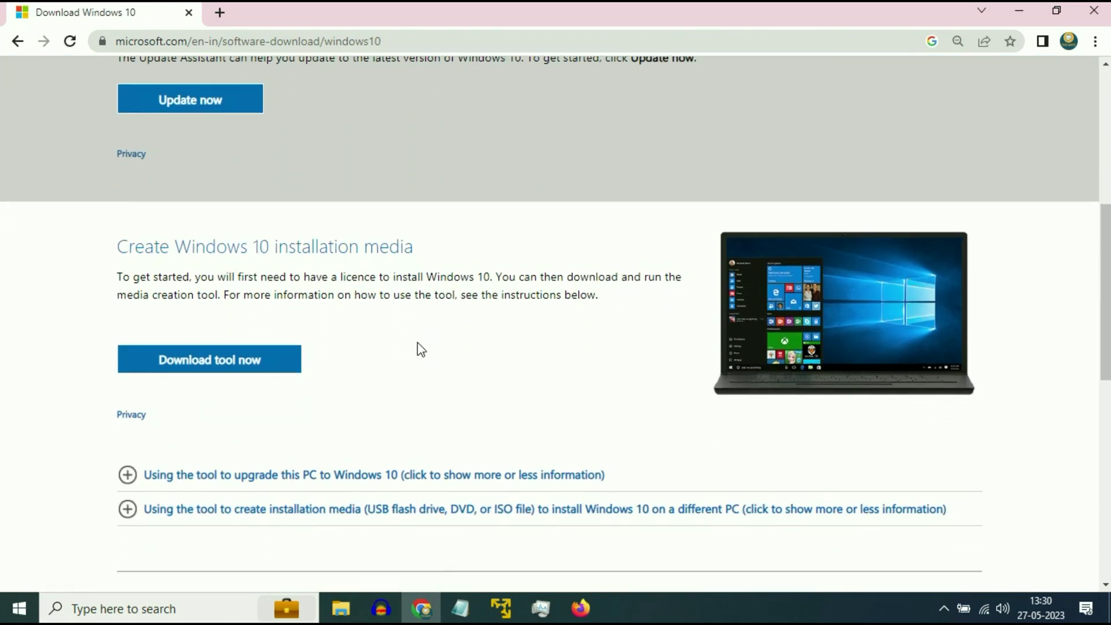
left_click(226, 356)
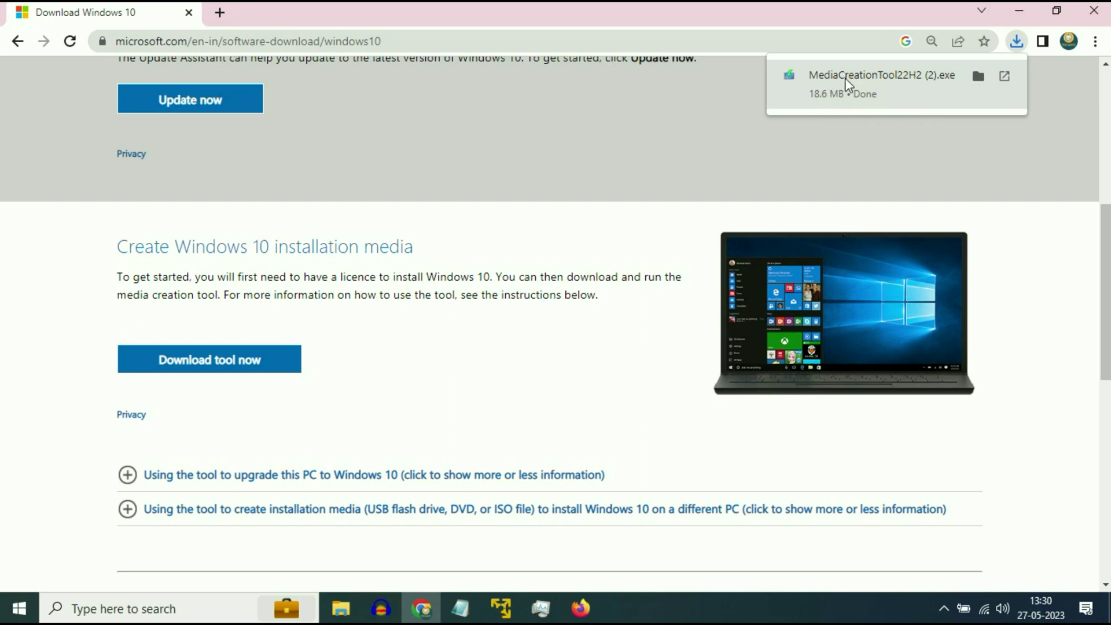
Step: Run MediaCreationTool22H2 (2).exe from Chrome's downloads and accept the Windows 10 license terms
left_click(887, 92)
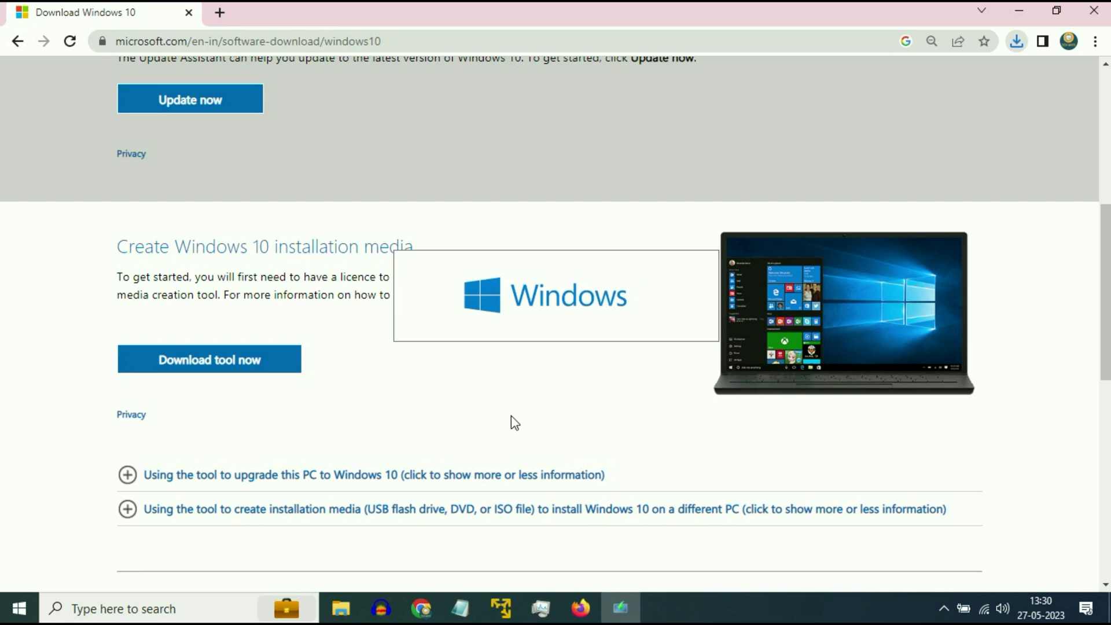
left_click(1019, 11)
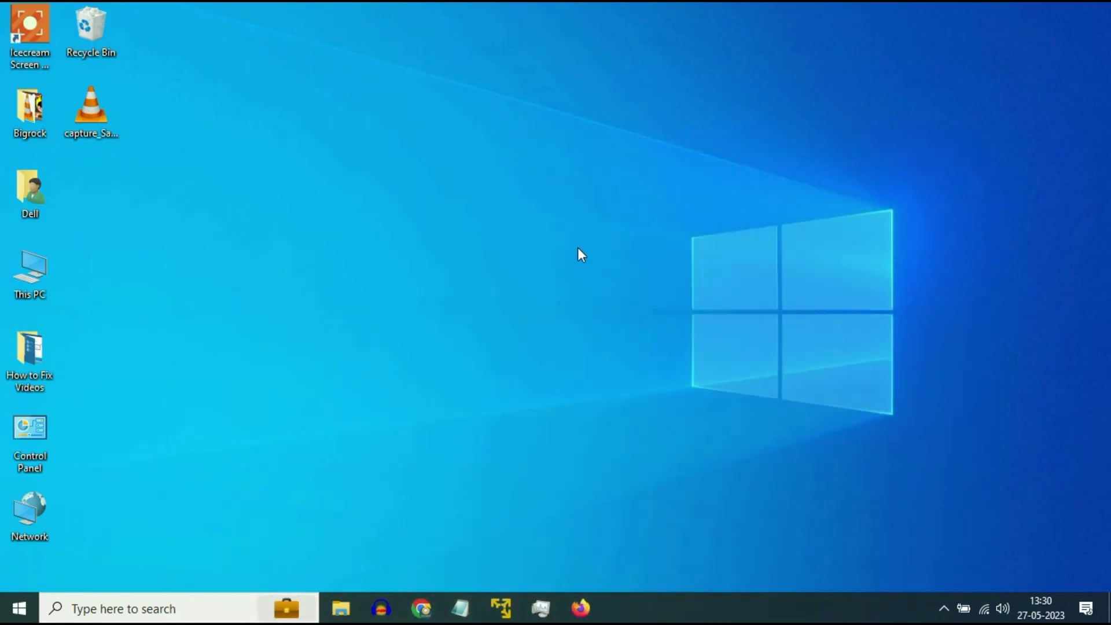
left_click(578, 248)
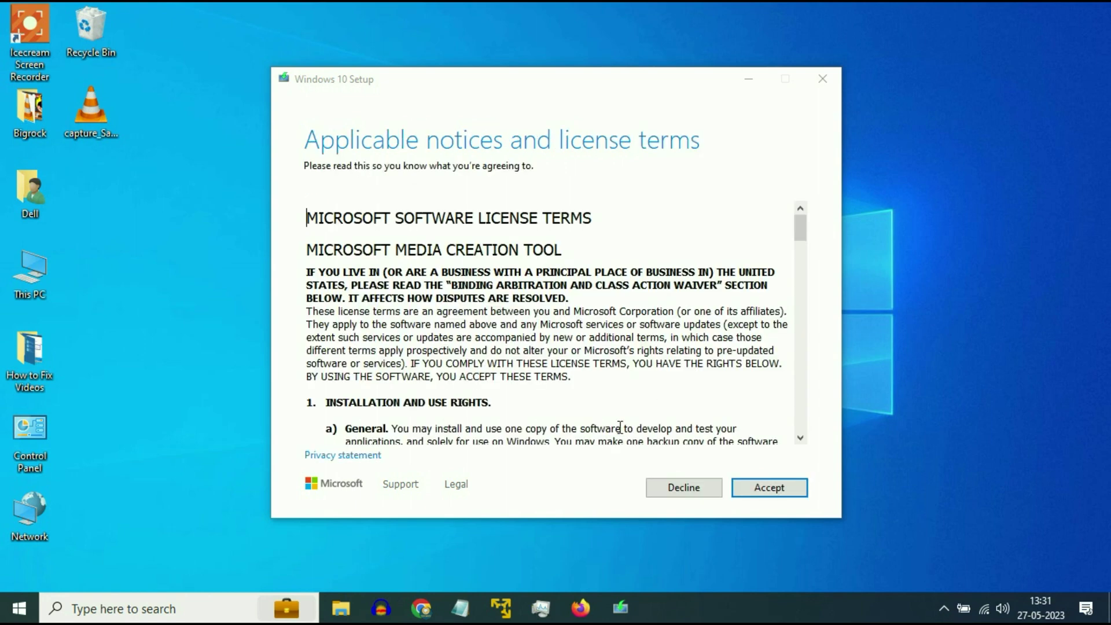
left_click(791, 496)
left_click(792, 496)
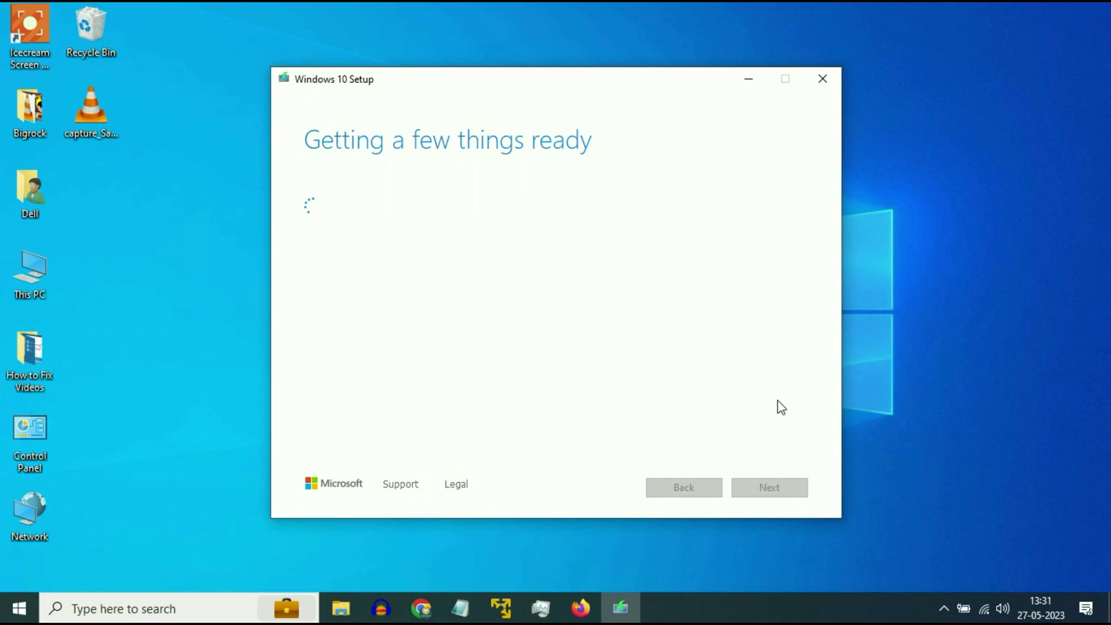